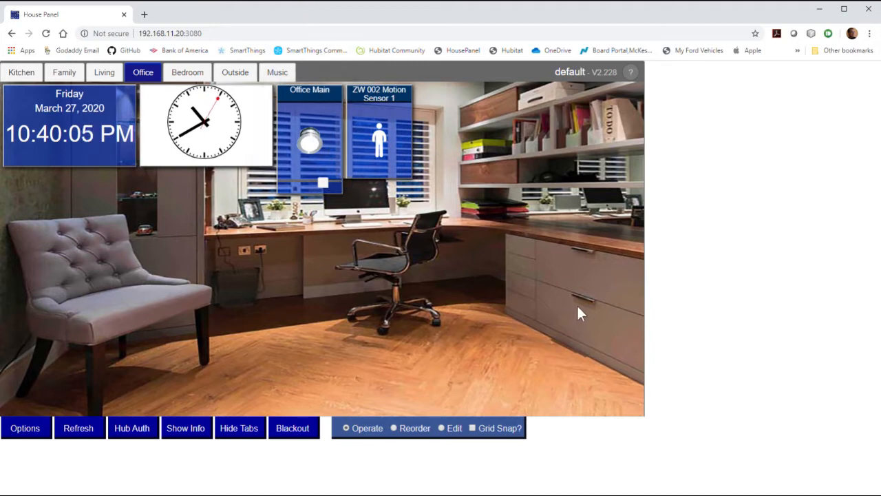
- Add the Office Dome isy tile to the Office page and toggle its light in Operate mode
left_click(456, 428)
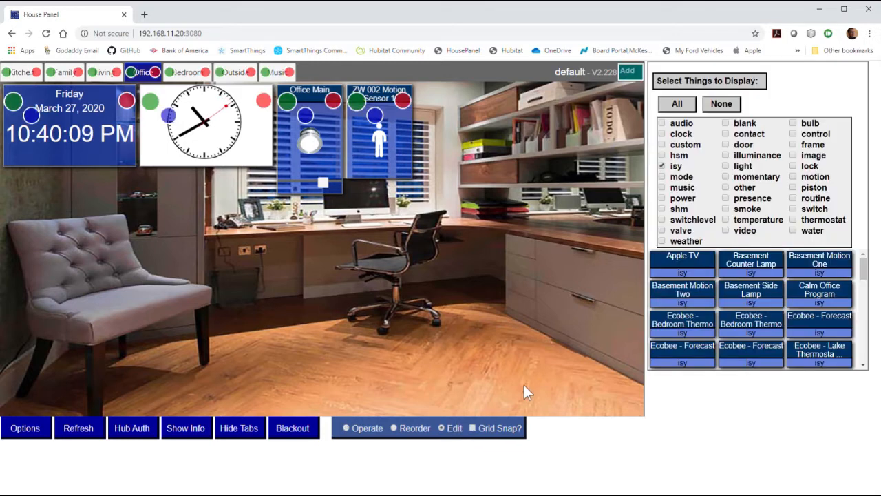
scroll(745, 305, "down", 3)
scroll(745, 305, "down", 5)
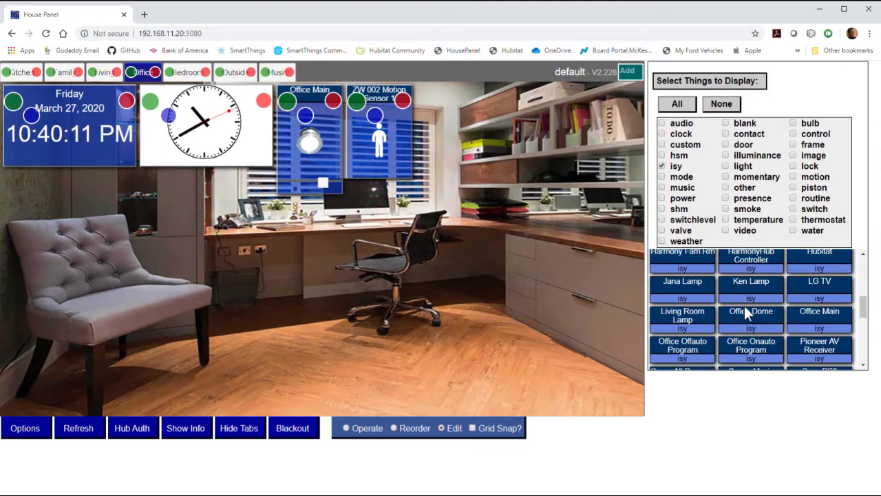
scroll(774, 305, "down", 5)
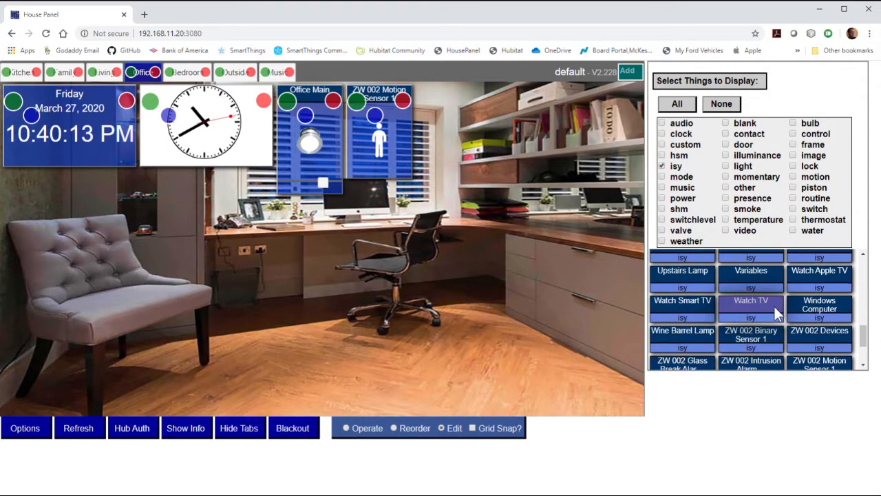
scroll(827, 314, "up", 5)
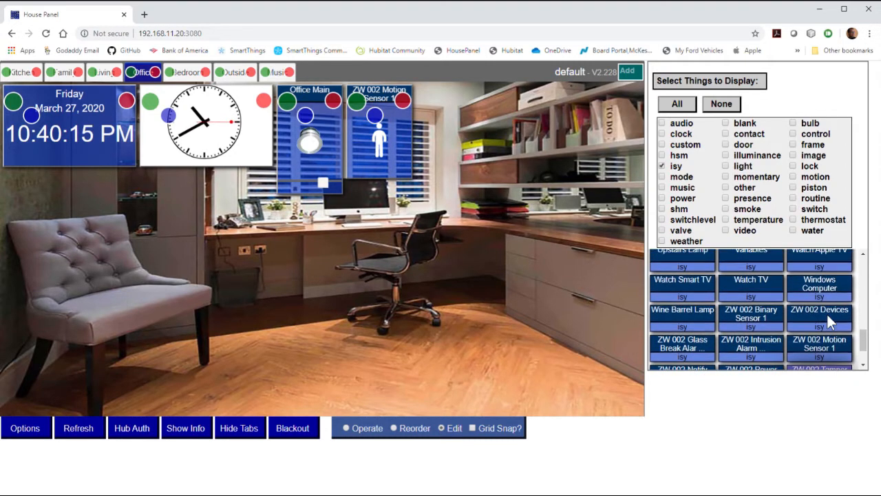
scroll(818, 323, "up", 2)
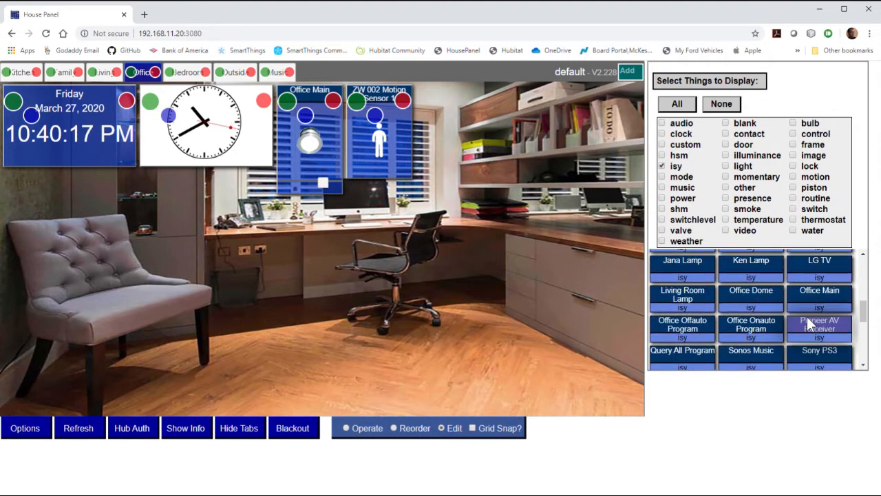
left_click_drag(747, 290, 506, 165)
left_click(539, 164)
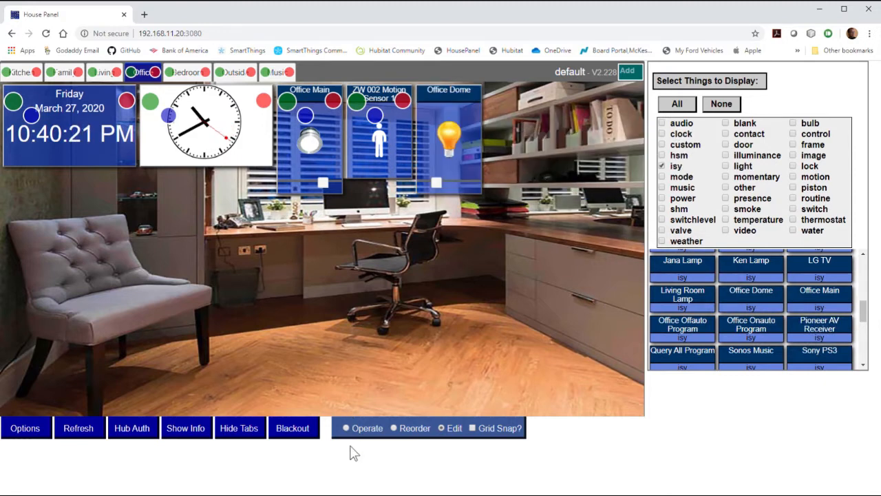
left_click(365, 428)
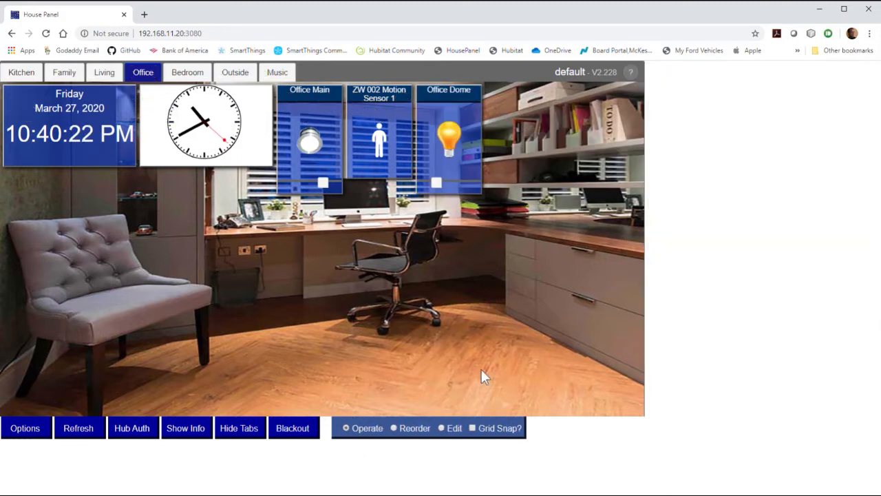
left_click(453, 142)
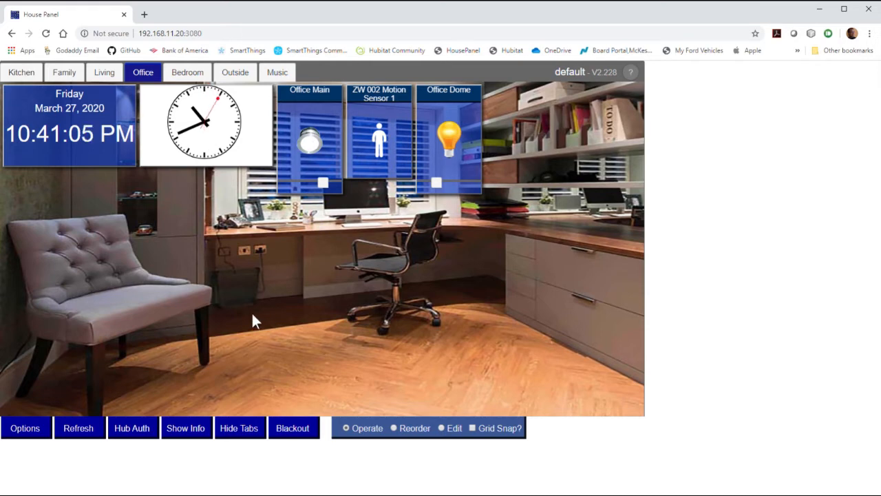
- Remove the Analog Clock tile from the Office page and return to Operate mode
left_click(455, 428)
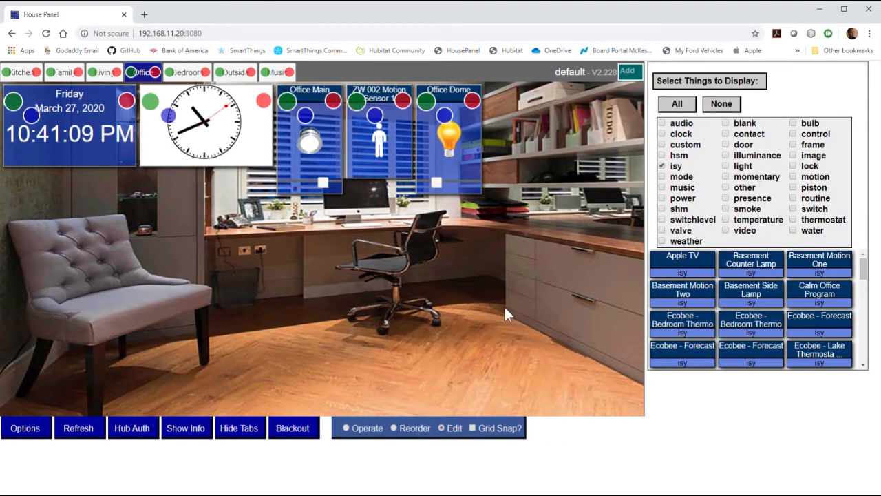
left_click(265, 101)
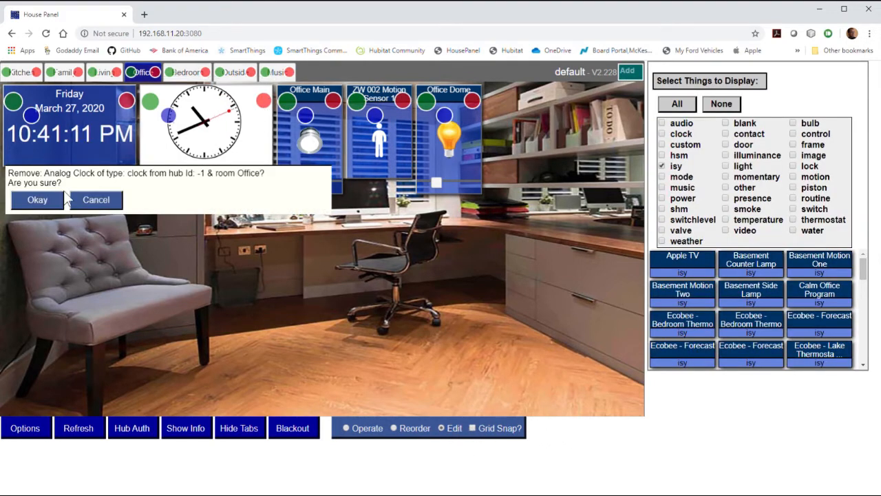
left_click(48, 204)
left_click(365, 435)
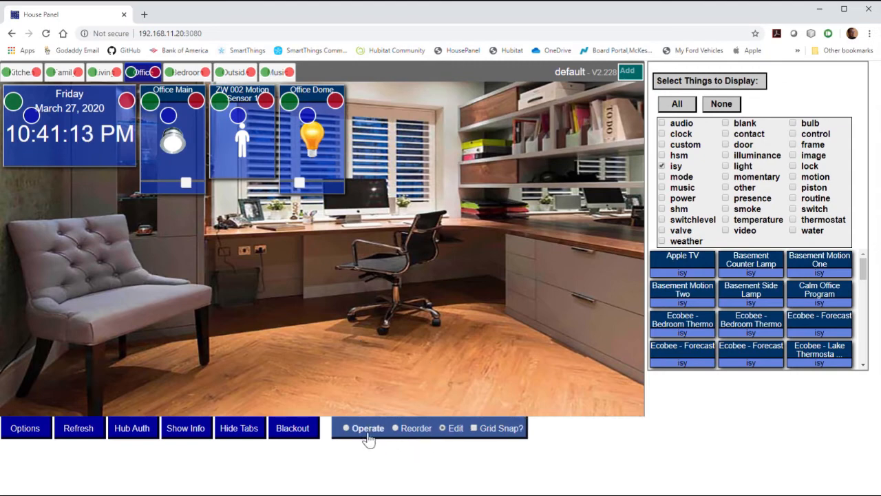
- Check the customizer for the Digital Clock tile on the Kitchen page, close it unchanged, and remove that tile from the page
left_click(22, 72)
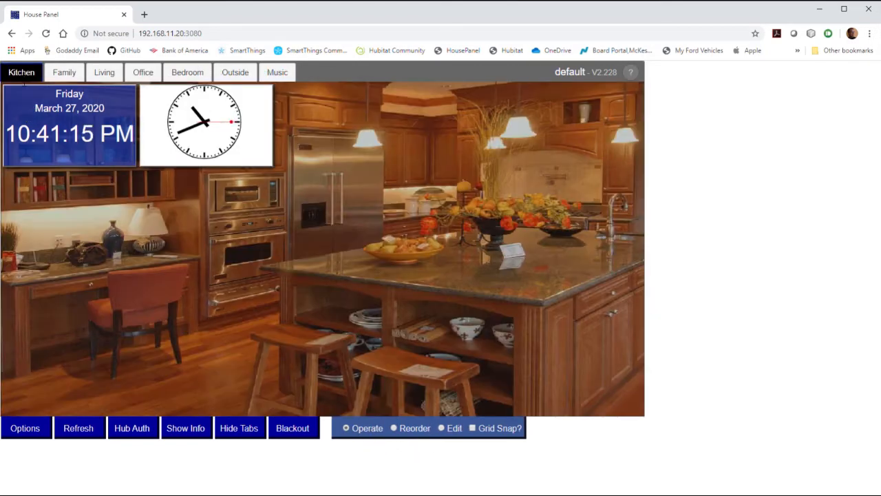
left_click(454, 428)
left_click(32, 115)
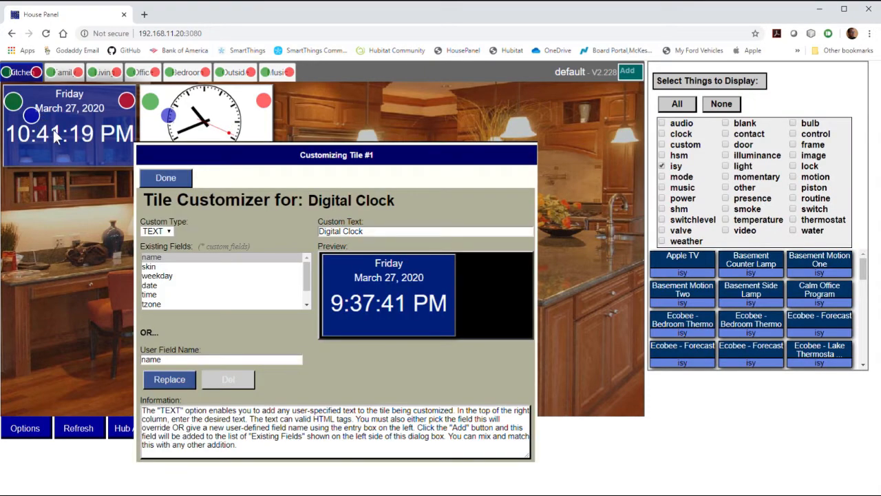
left_click(166, 178)
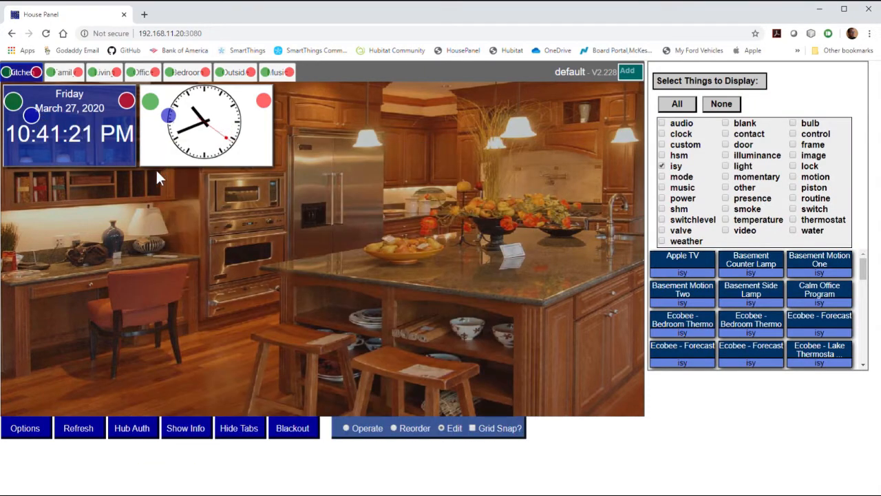
left_click(127, 103)
left_click(37, 200)
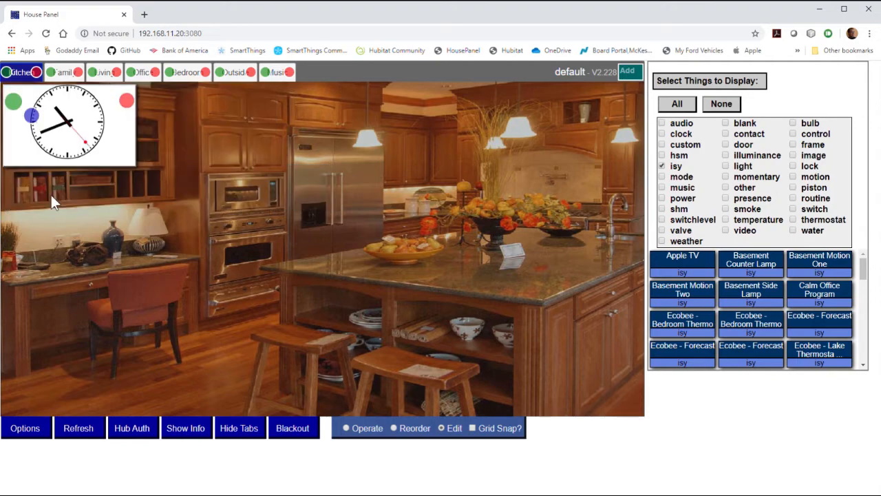
- Remove the Analog Clock tile from the Family page
left_click(64, 72)
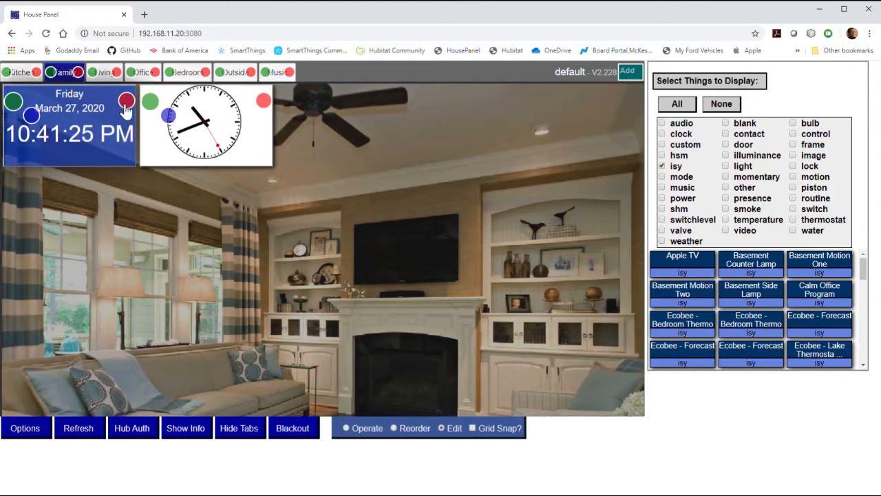
left_click(265, 102)
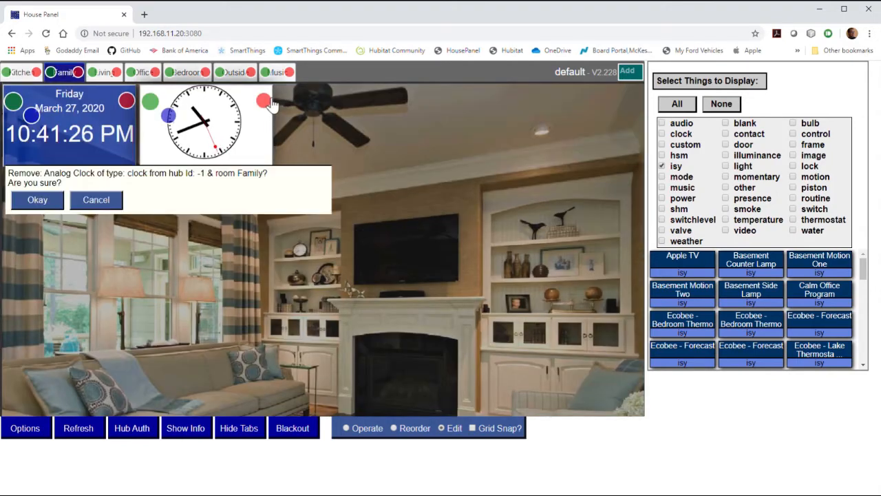
left_click(38, 197)
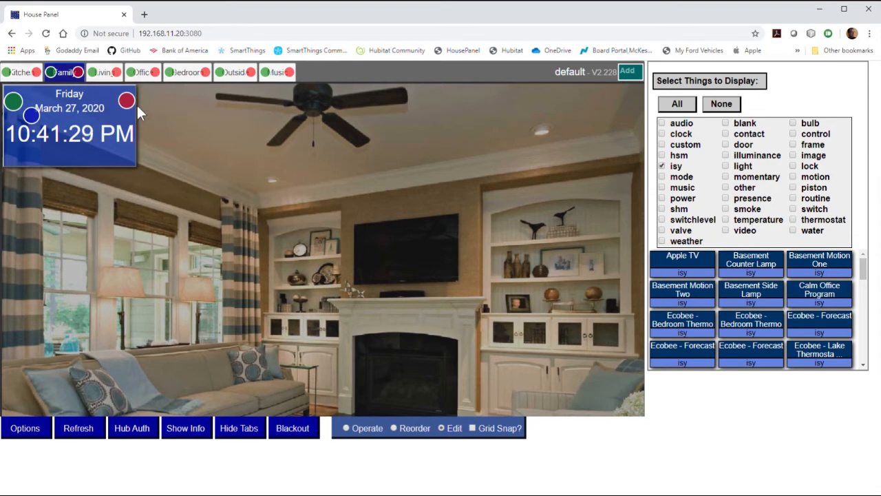
- Remove the Analog Clock tile from the Living page and return to Operate mode
left_click(105, 73)
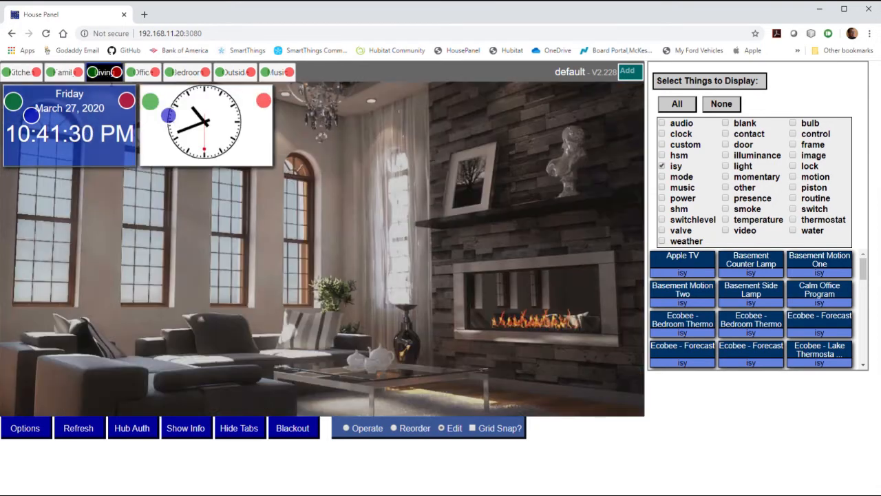
left_click(264, 102)
left_click(38, 199)
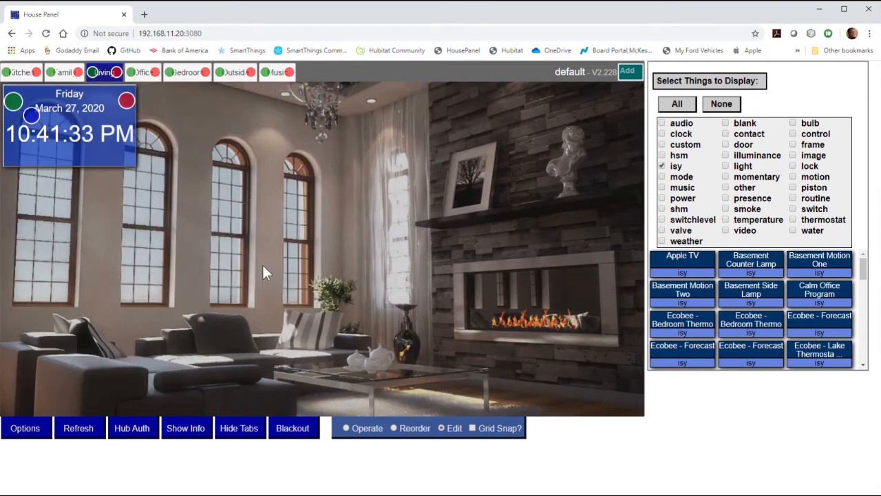
left_click(375, 436)
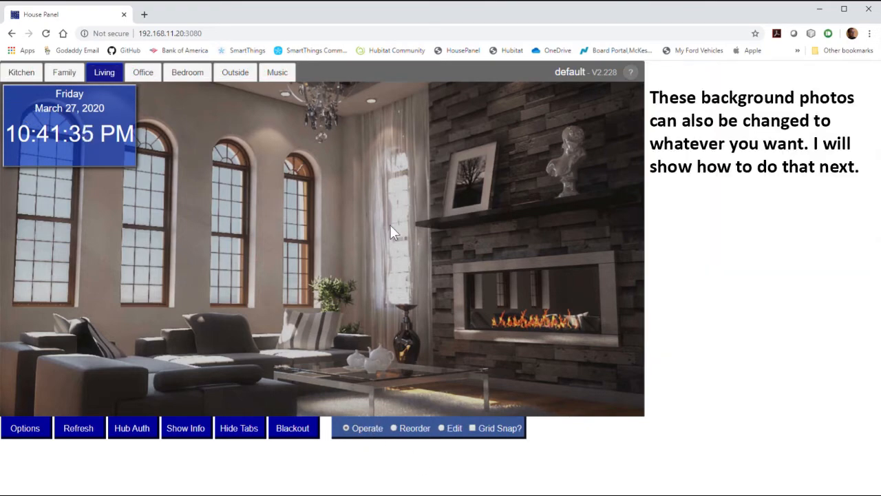
- Set the Kitchen page's panel background to the Local Media photo of a kitchen with reddish wood cabinets, and save the change
left_click(21, 72)
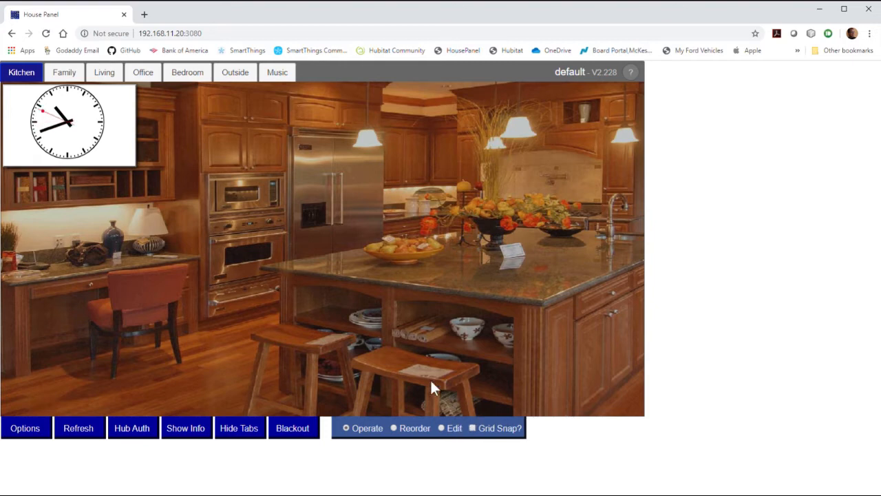
left_click(463, 428)
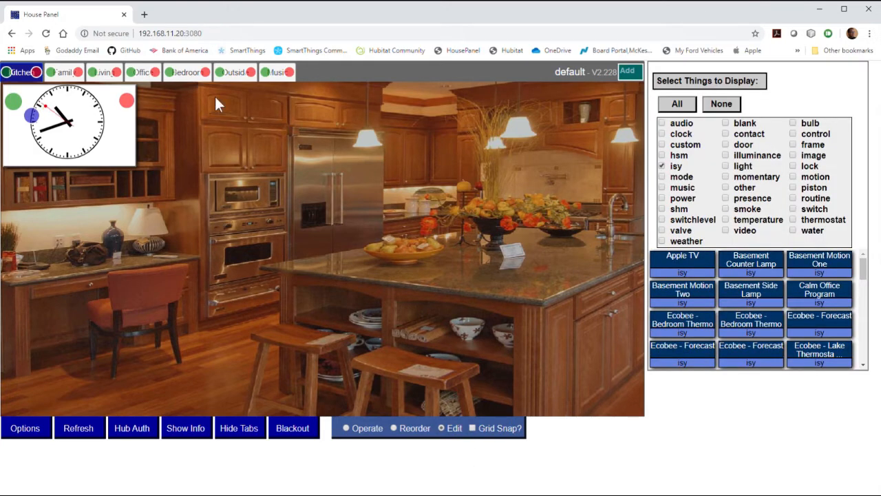
left_click(11, 76)
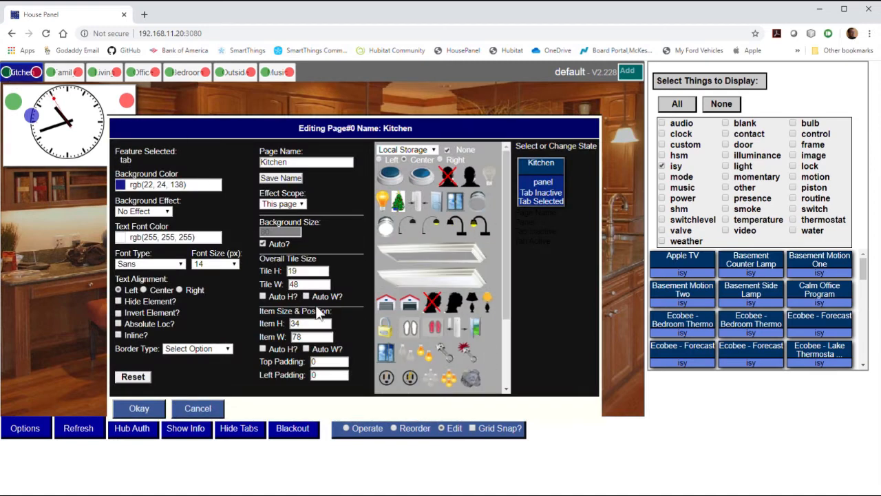
left_click(546, 185)
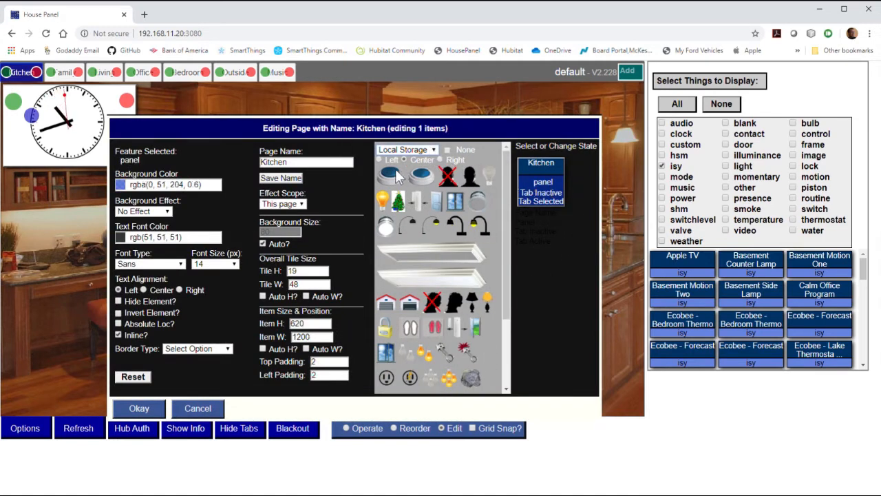
left_click(395, 167)
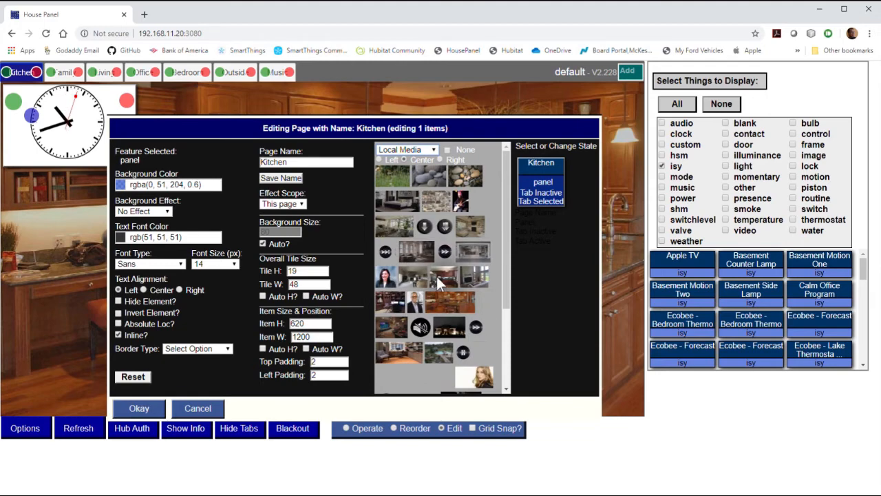
left_click(462, 294)
mouse_move(378, 140)
left_mouse_down()
mouse_move(512, 354)
mouse_move(383, 128)
left_mouse_up()
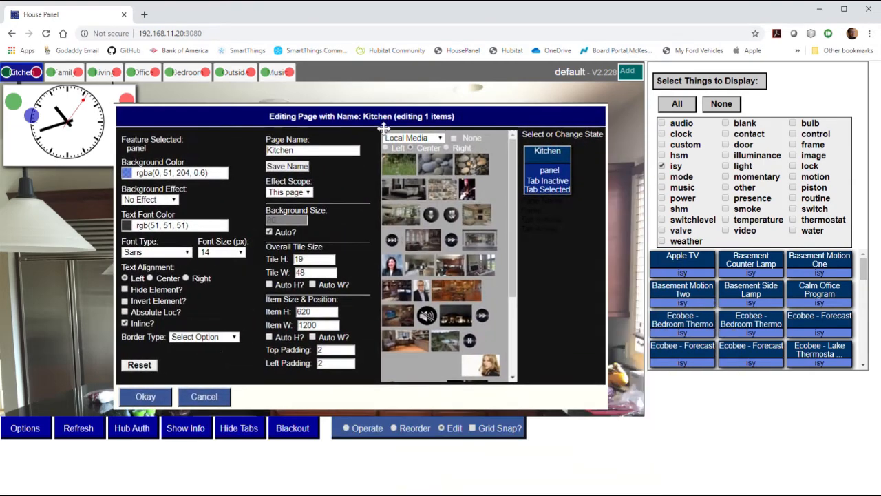
left_click(146, 396)
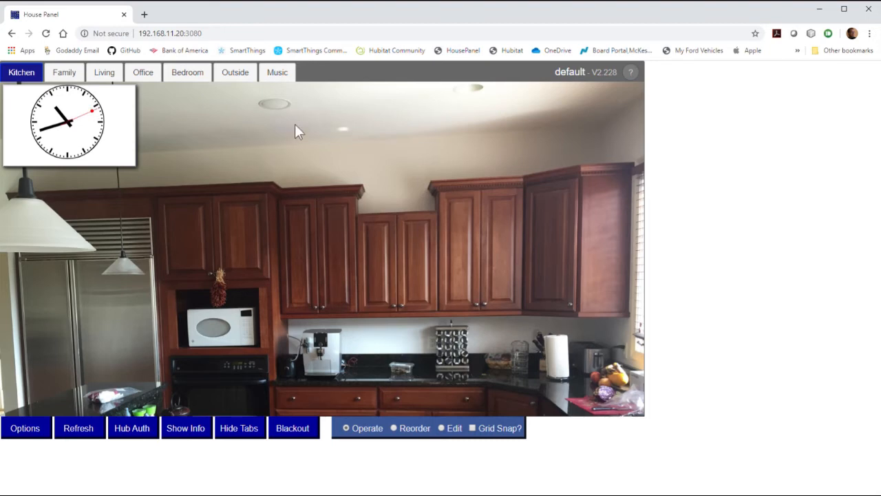
- Set the Music page's panel background to the Local Media photo of the guitarist with Marshall amplifiers, and save the change
left_click(289, 76)
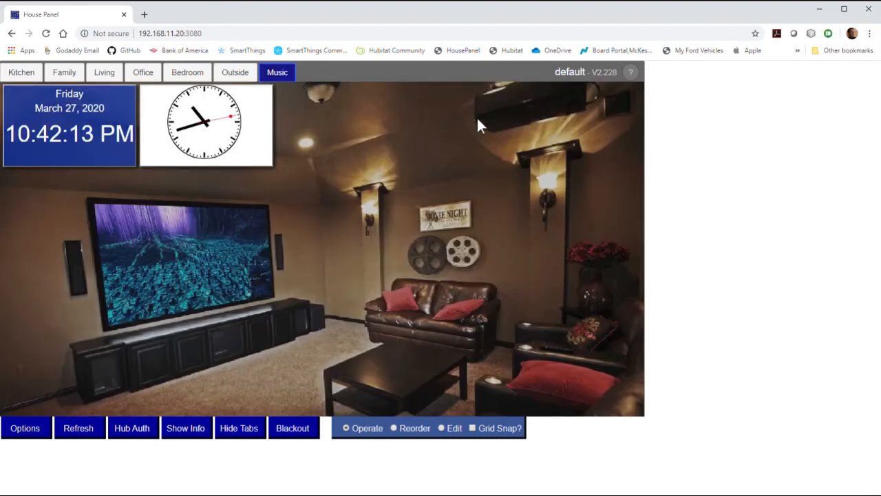
left_click(452, 428)
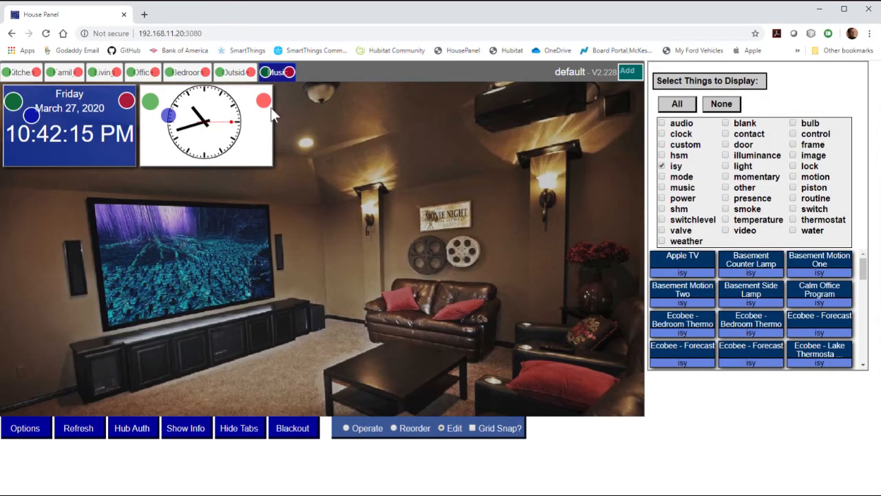
left_click(267, 72)
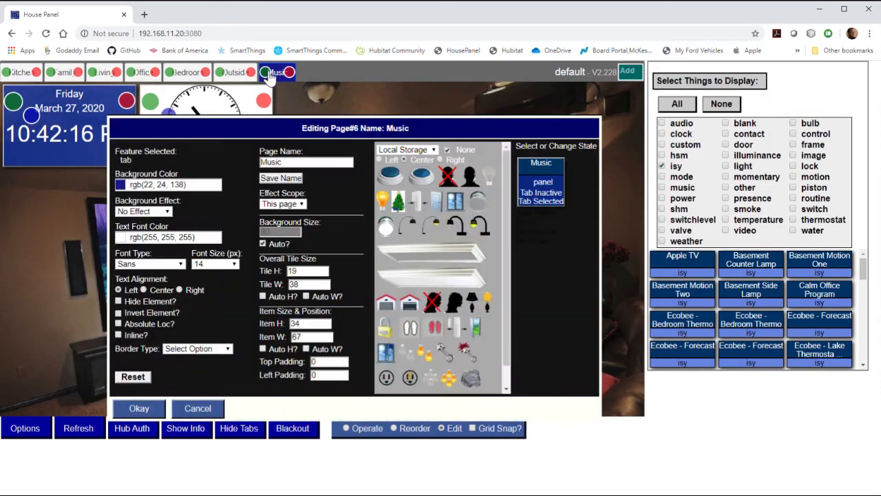
left_click(539, 182)
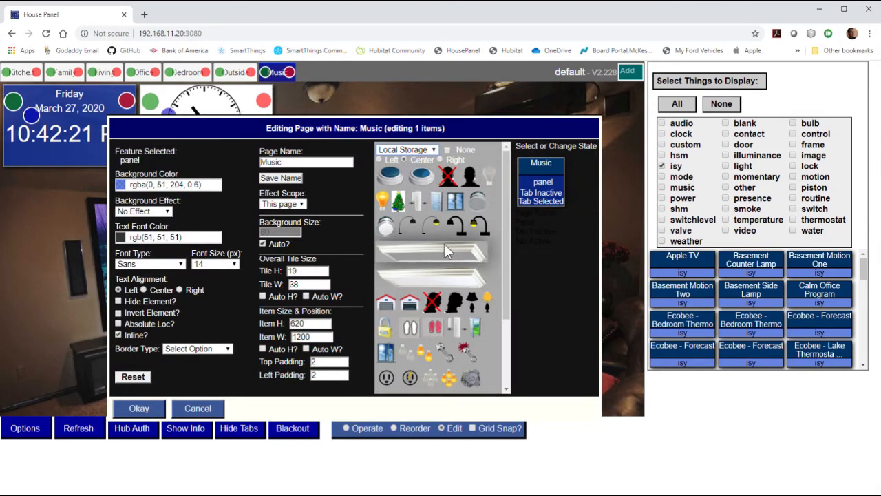
left_click(410, 169)
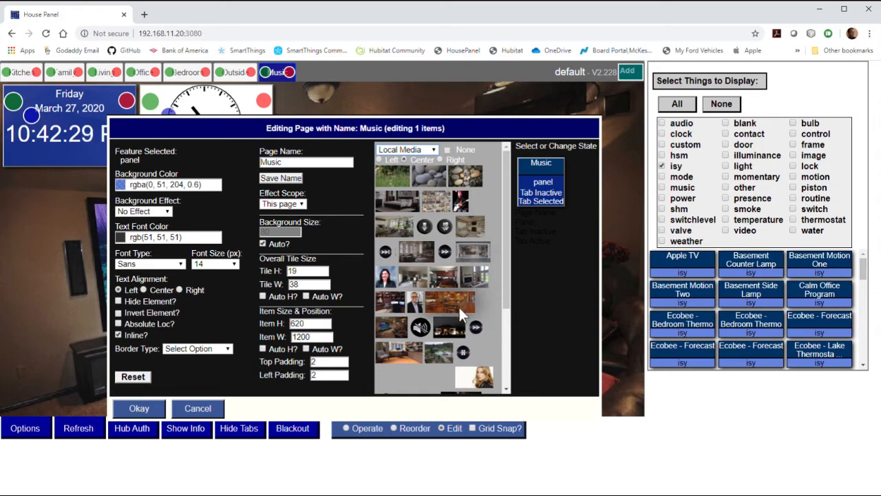
scroll(460, 307, "down", 3)
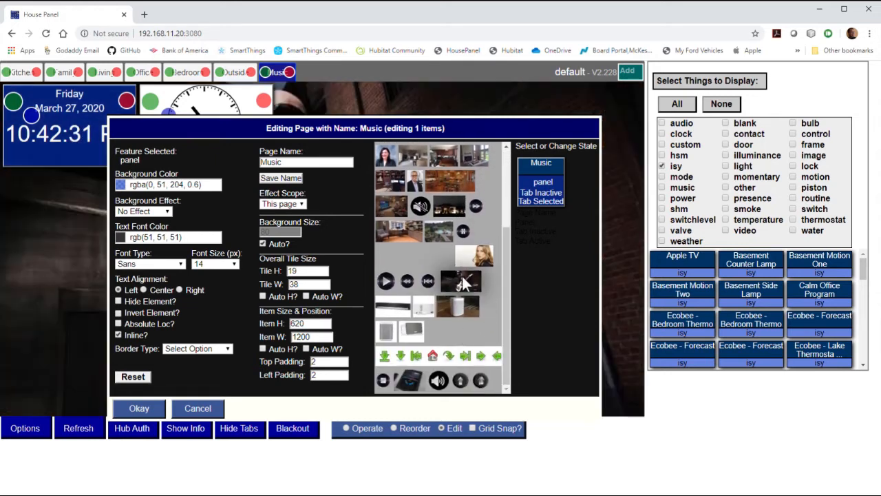
left_click_drag(396, 134, 408, 159)
left_click(155, 433)
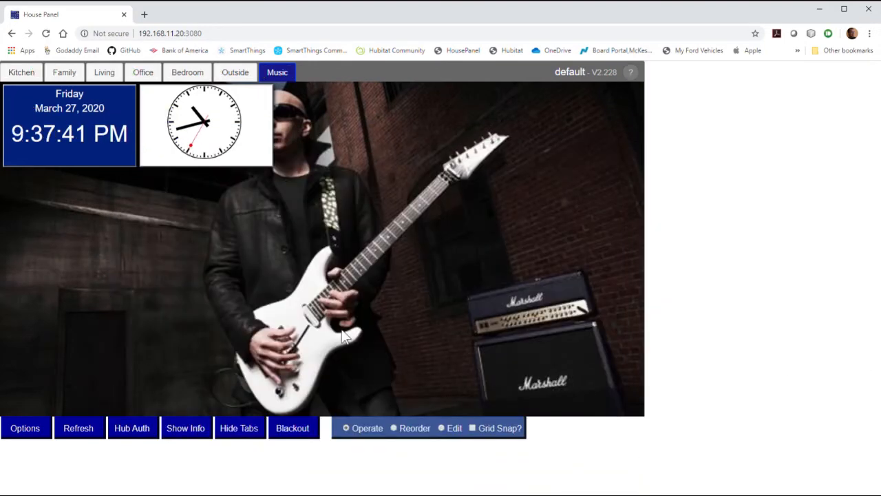
- Remove the Analog Clock tile from the Music page and return to Operate mode
left_click(453, 430)
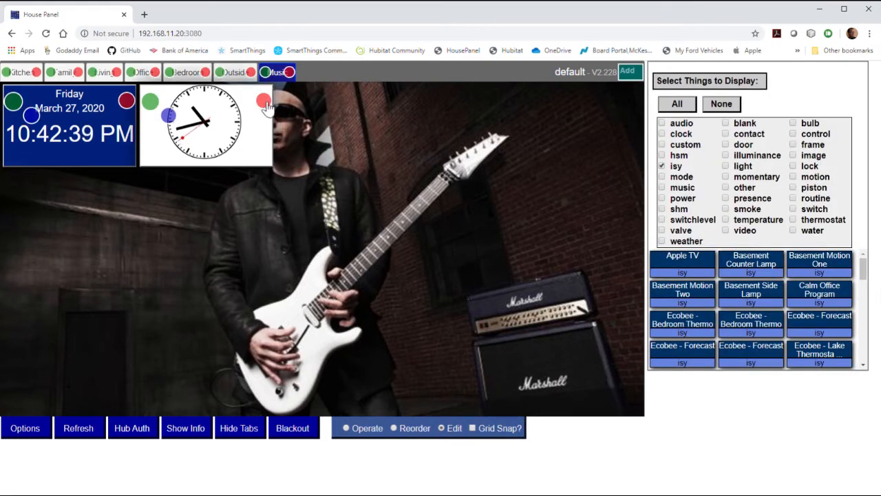
left_click(267, 105)
left_click(35, 200)
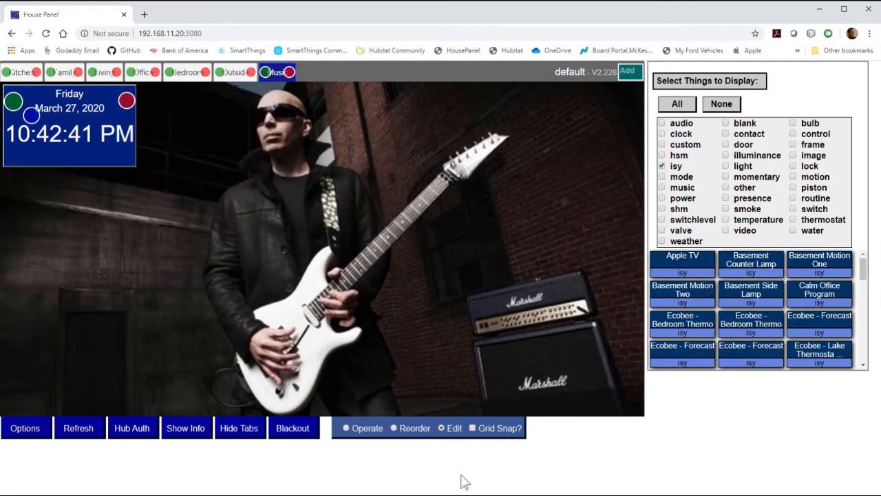
left_click(368, 428)
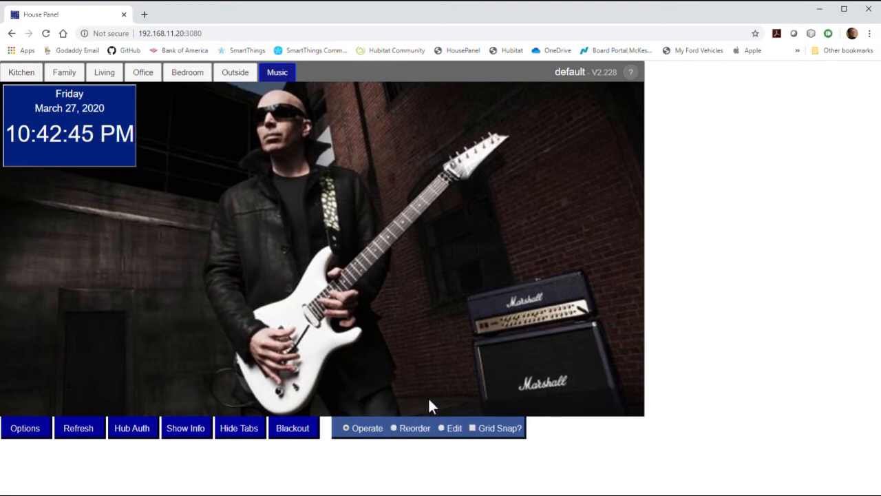
- On the Office page, hide the DON and DOF elements of the ZW 002 Motion Sensor 1 tile and save the change
left_click(23, 74)
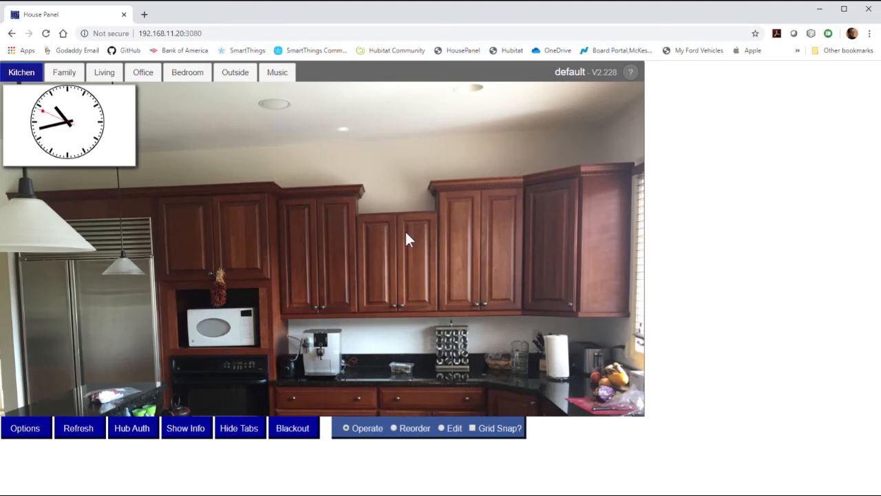
left_click(75, 77)
left_click(160, 76)
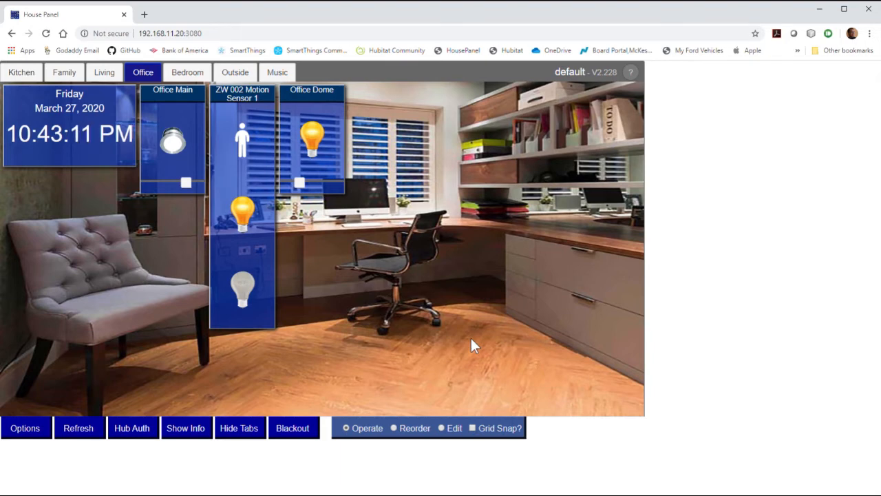
left_click(456, 429)
left_click(221, 105)
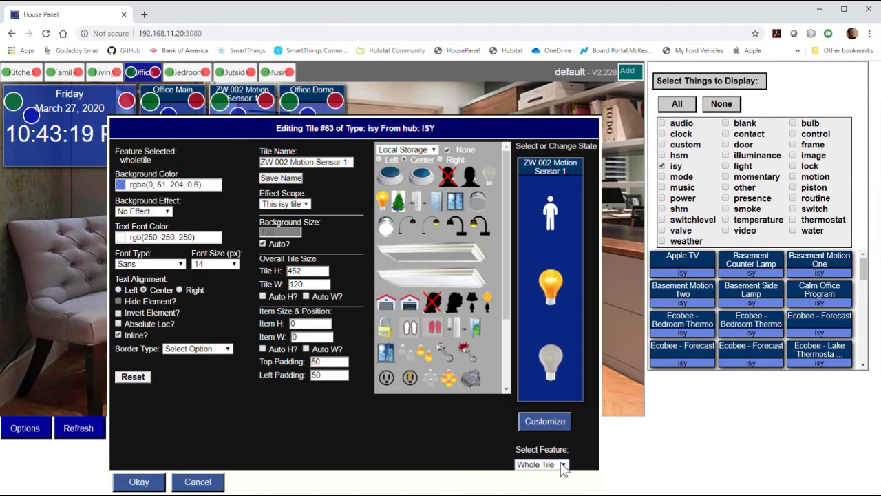
left_click(537, 490)
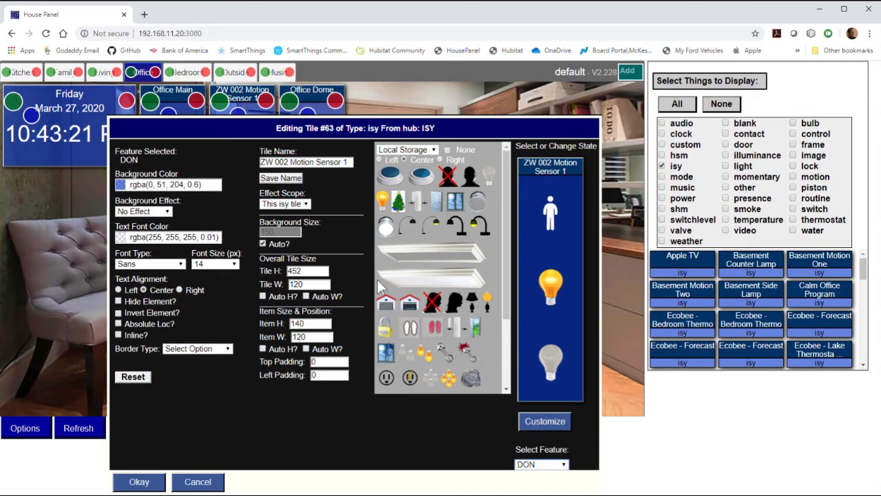
left_click(118, 302)
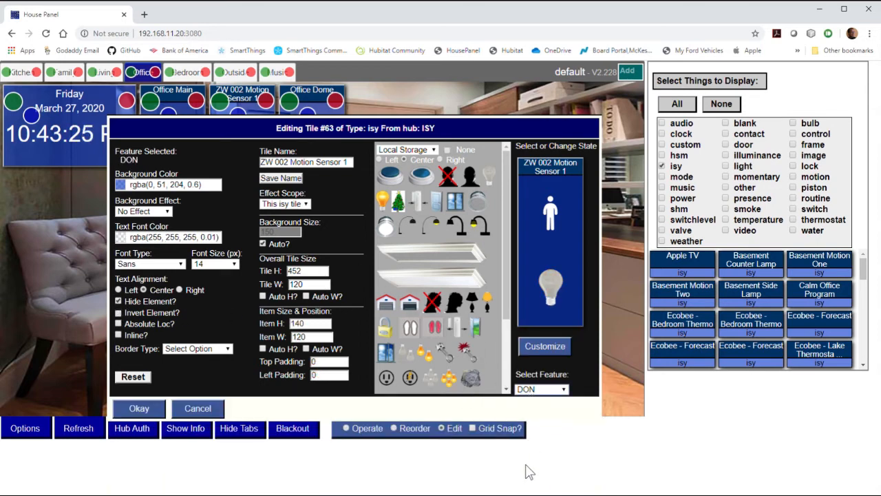
left_click(528, 467)
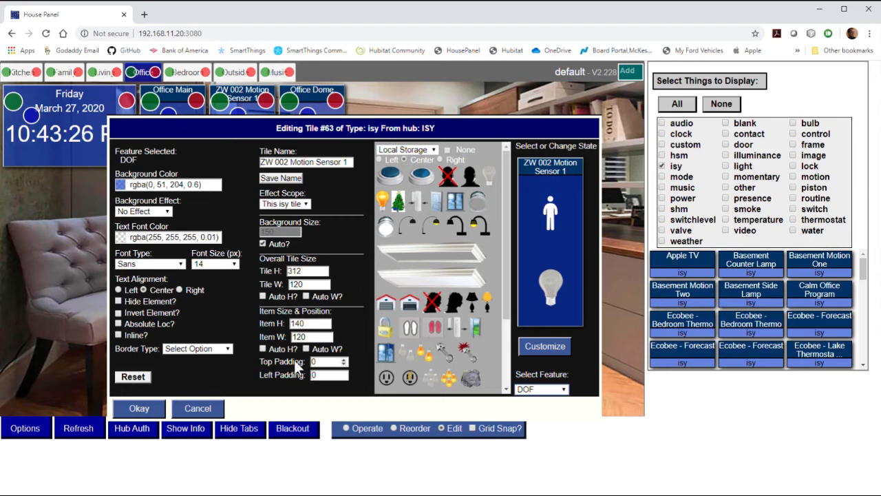
left_click(119, 301)
left_click(139, 409)
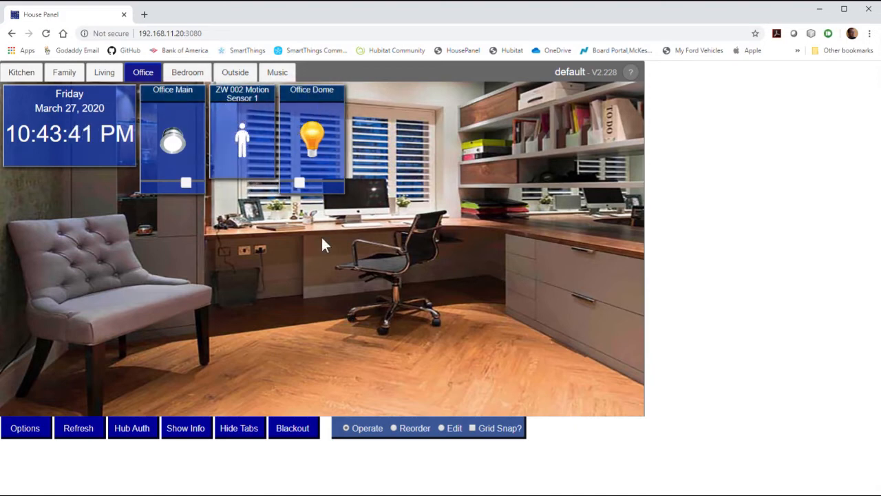
- Reorder the Office tiles so Office Dome comes before ZW 002 Motion Sensor 1, and return to Operate mode
left_click(420, 430)
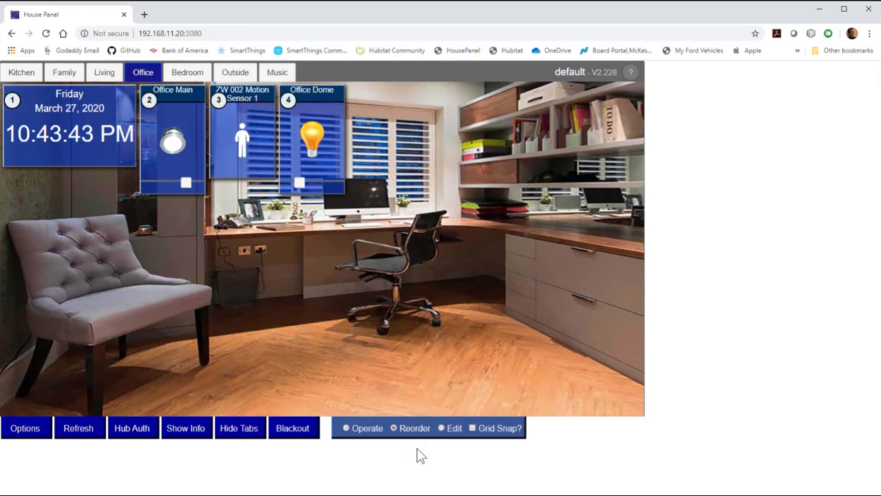
left_click_drag(333, 154, 238, 148)
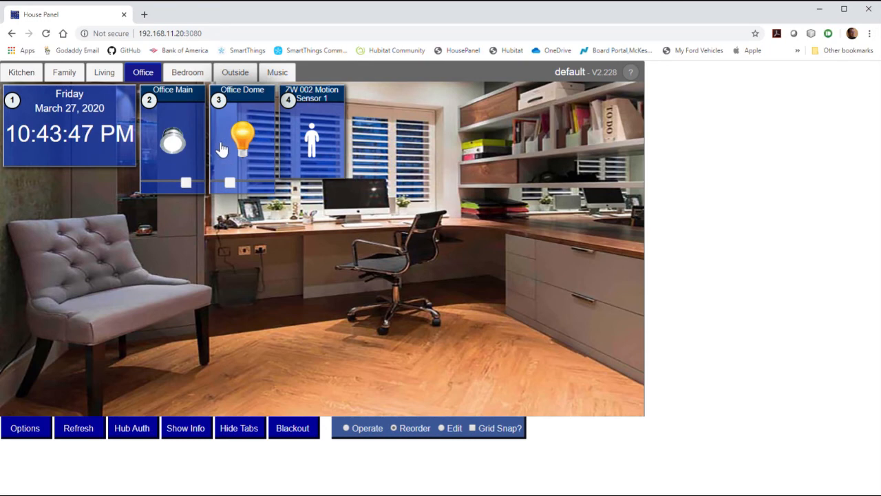
left_click(367, 433)
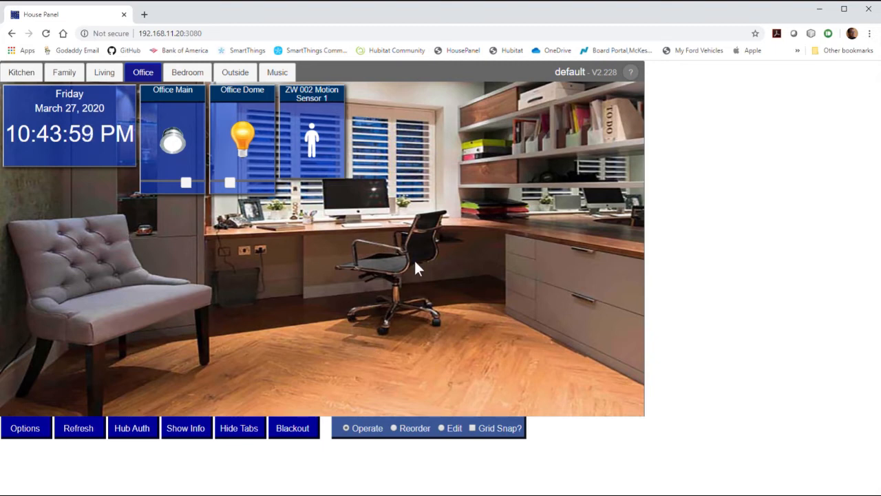
- In Edit mode, move the motion sensor tile onto the drawers, Office Dome beside the monitor, and Office Main next to the armchair
left_click(458, 433)
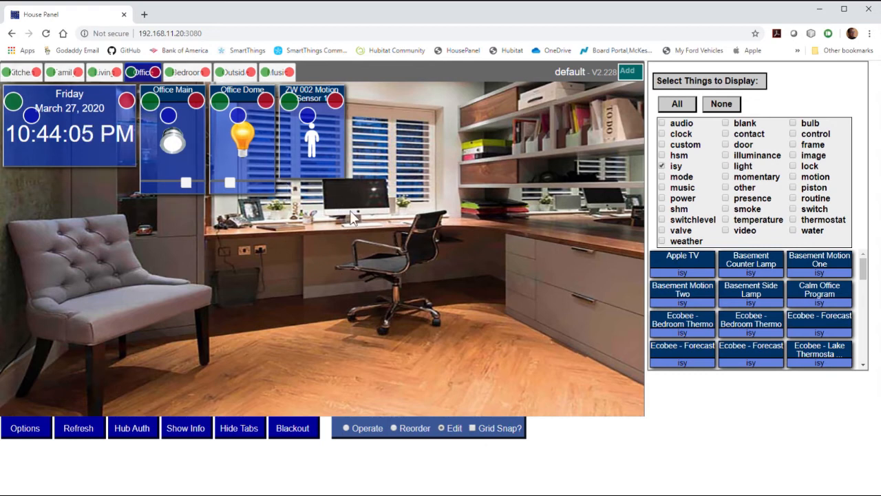
left_click_drag(337, 181, 566, 316)
left_click_drag(272, 180, 373, 241)
left_click_drag(182, 178, 236, 325)
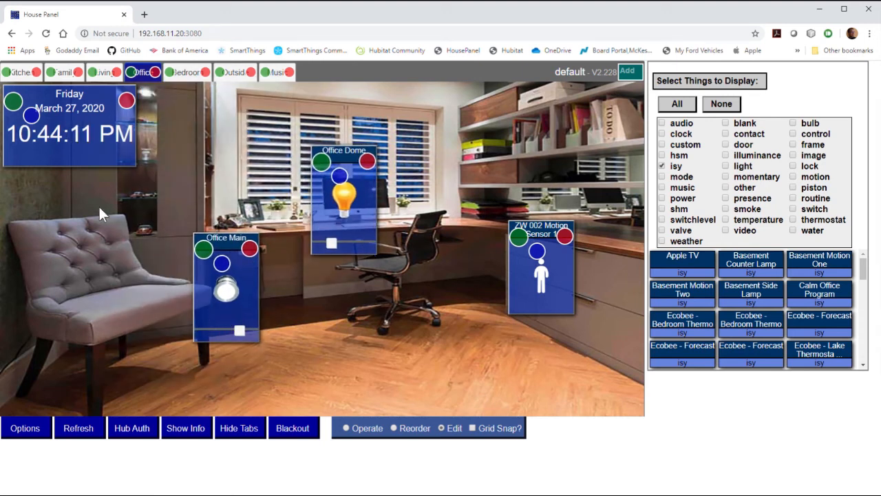
- Fine-tune the positions of the Office Dome, Office Main and motion sensor tiles, with Office Dome above the desk chair, and return to Operate mode
left_click_drag(367, 240, 397, 242)
mouse_move(244, 314)
left_mouse_down()
mouse_move(249, 253)
mouse_move(250, 308)
left_mouse_up()
left_click_drag(395, 250, 393, 228)
left_click_drag(245, 320, 240, 313)
mouse_move(549, 308)
left_mouse_down()
mouse_move(556, 324)
mouse_move(544, 321)
left_mouse_up()
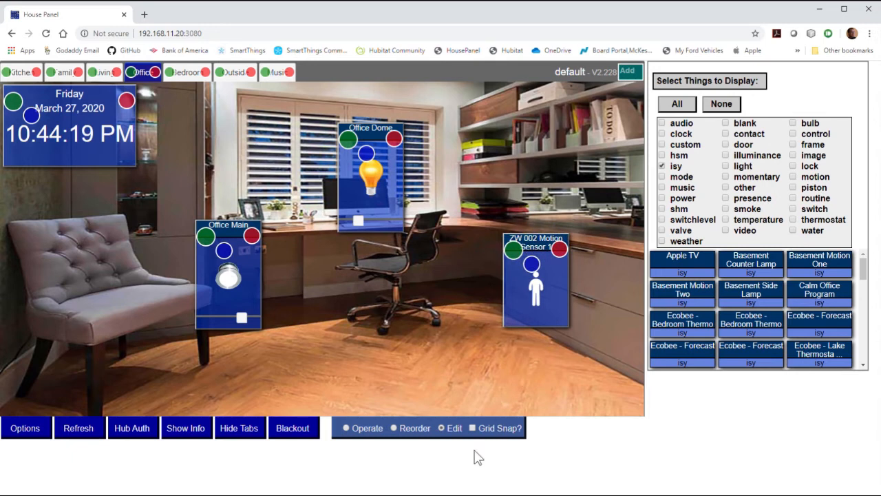
left_click(374, 430)
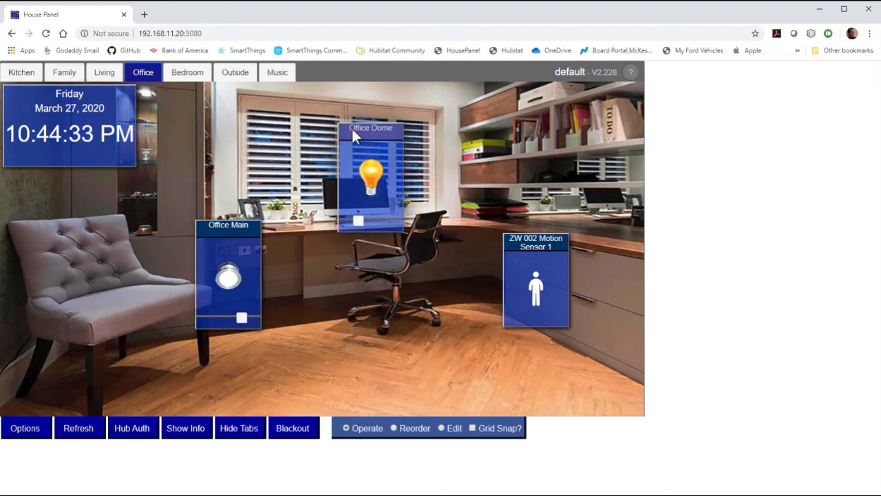
- Set the whole Office Dome tile's background color to rgba(0, 51, 204, 0.03) and its border type to None
left_click(460, 430)
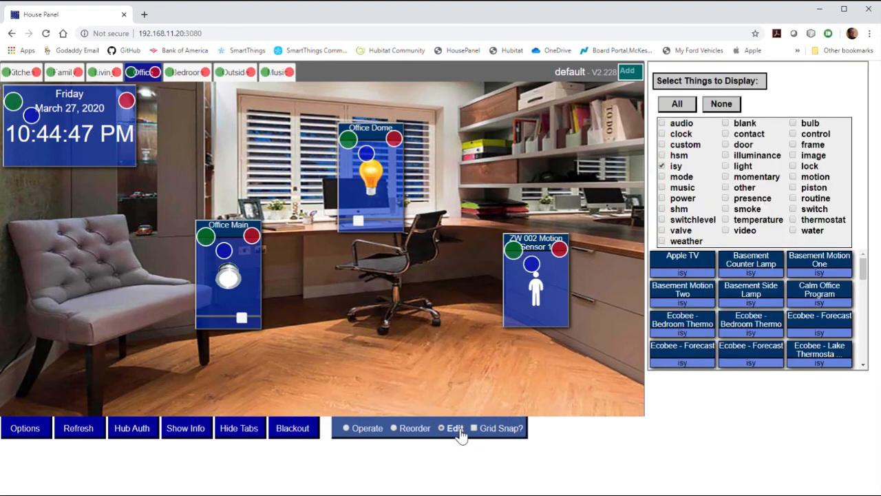
left_click(349, 140)
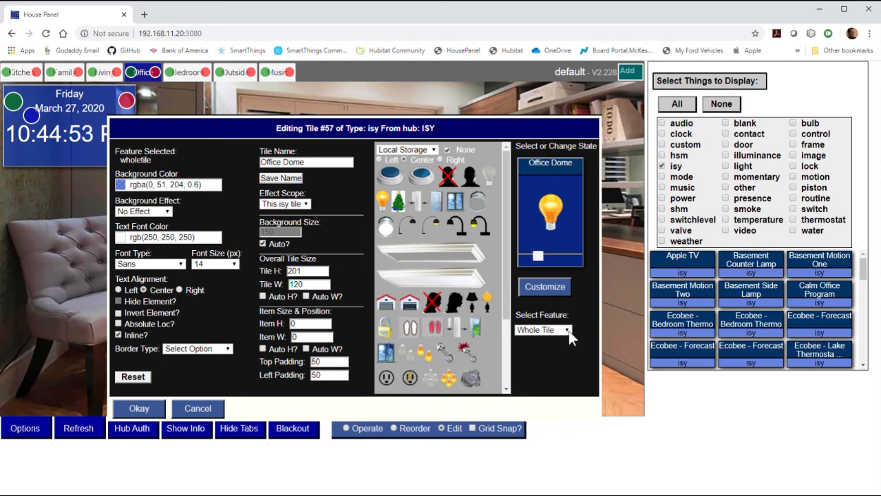
left_click(559, 367)
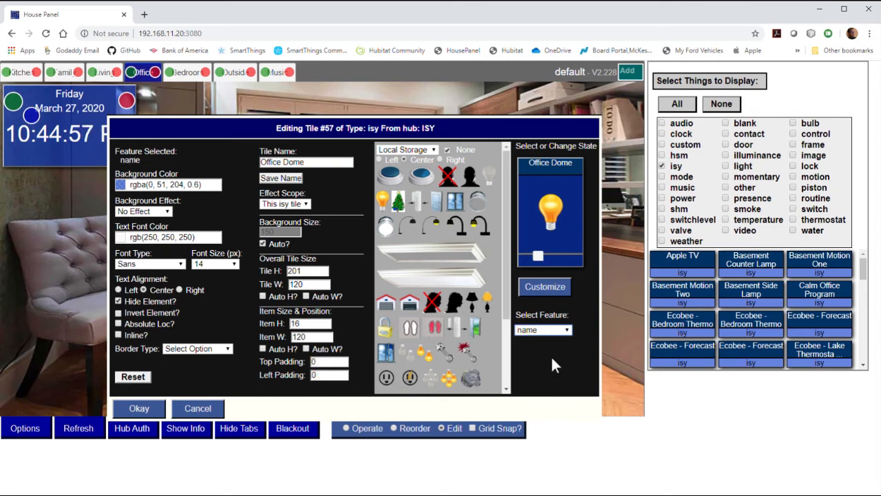
left_click(558, 333)
left_click(551, 339)
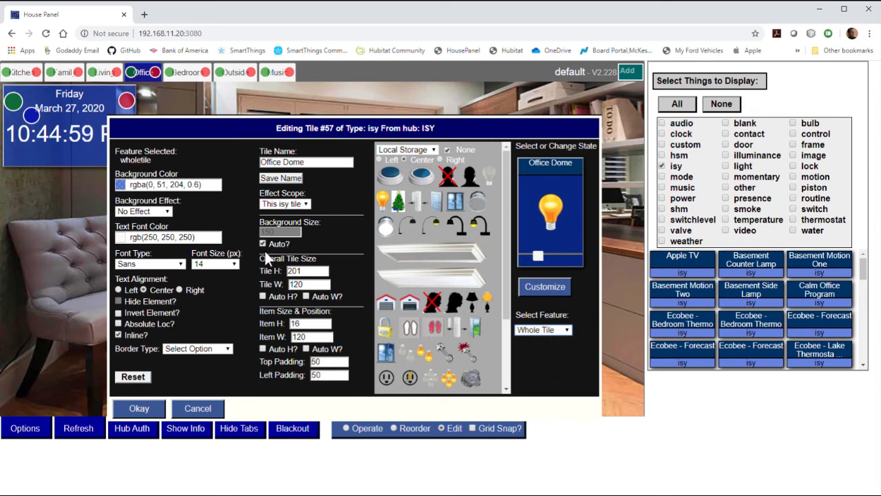
left_click(155, 184)
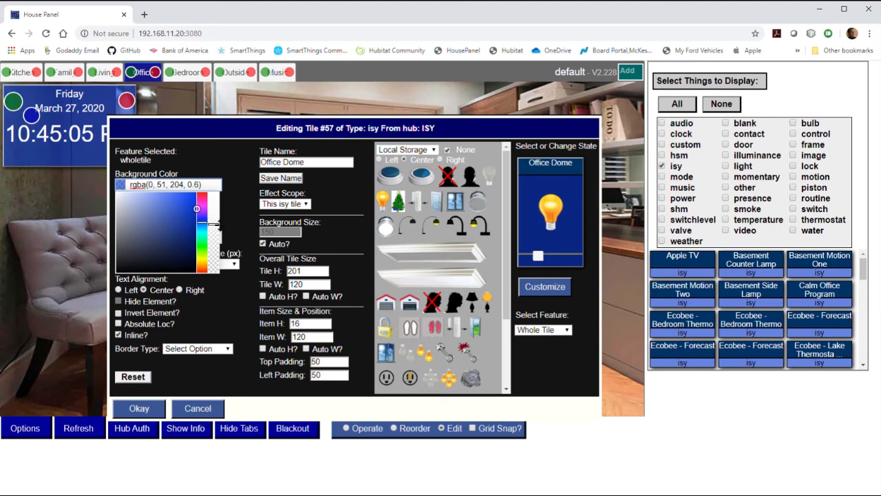
left_click_drag(218, 229, 221, 248)
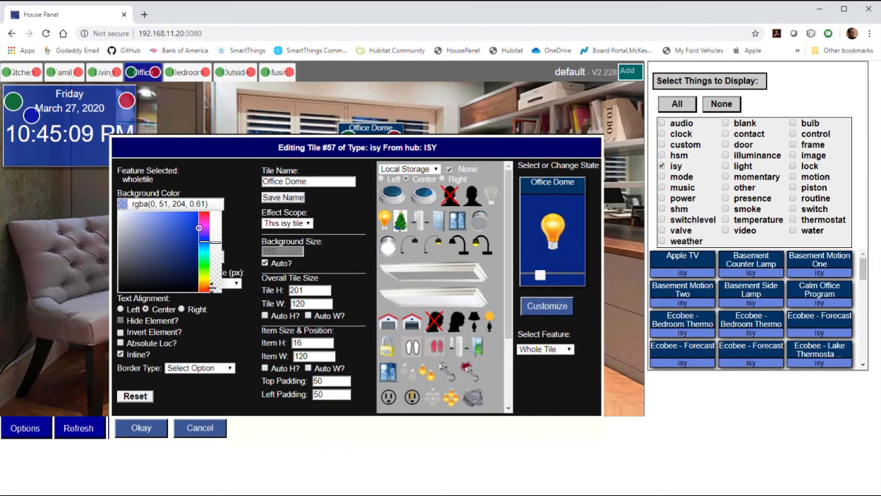
left_click_drag(215, 243, 215, 290)
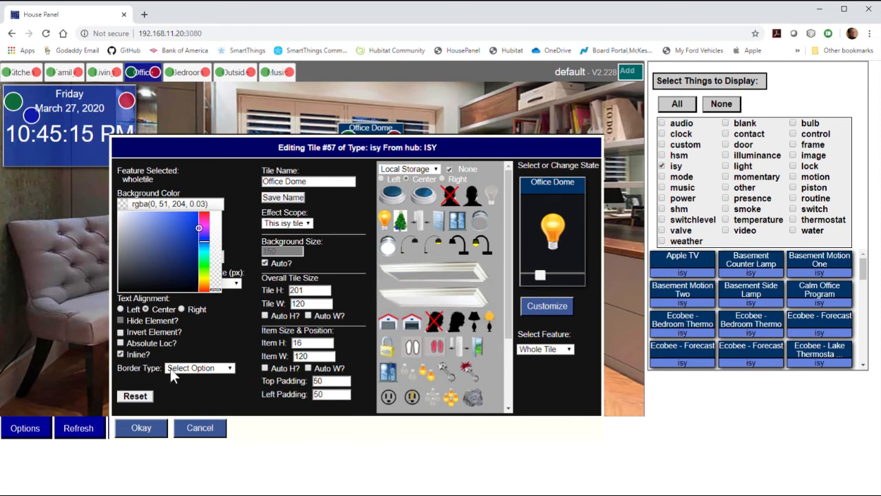
left_click(222, 367)
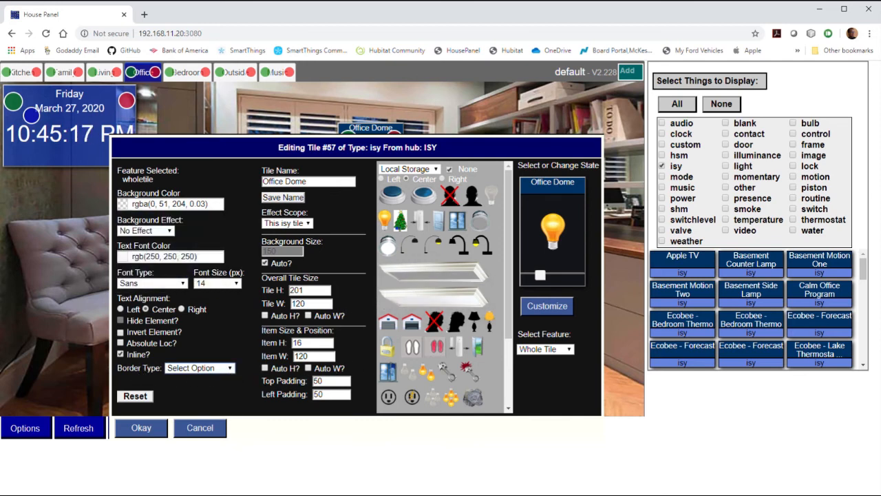
left_click(199, 388)
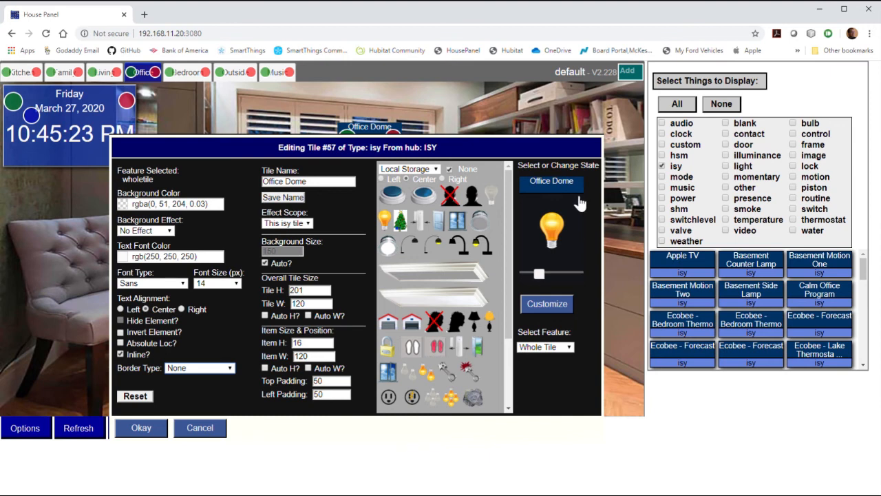
- Hide the Head Title element of the Office Dome tile and save the tile changes
left_click(552, 369)
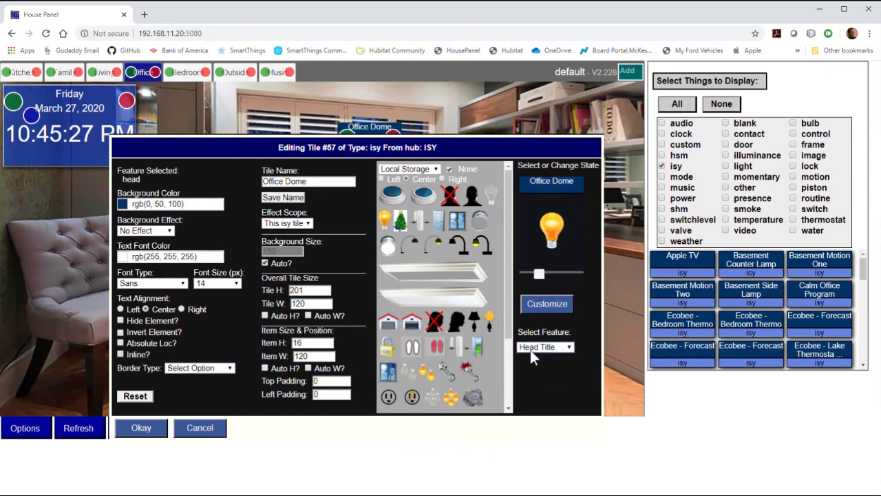
left_click(121, 321)
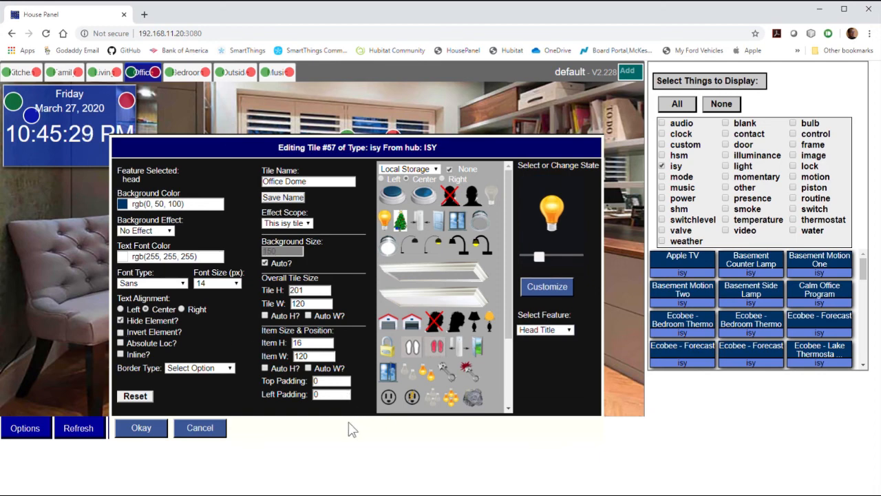
left_click(140, 428)
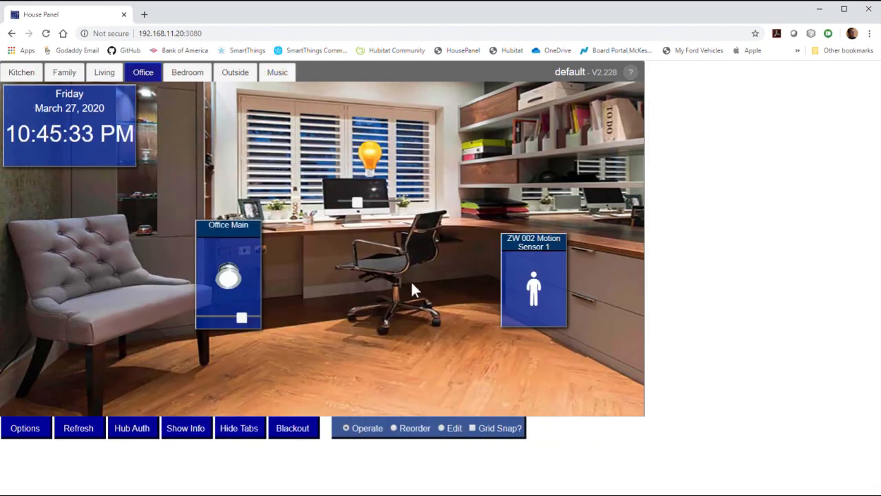
- Move the transparent Office Dome tile beside the window, directly above the Office Main tile, and return to Operate mode
left_click(456, 430)
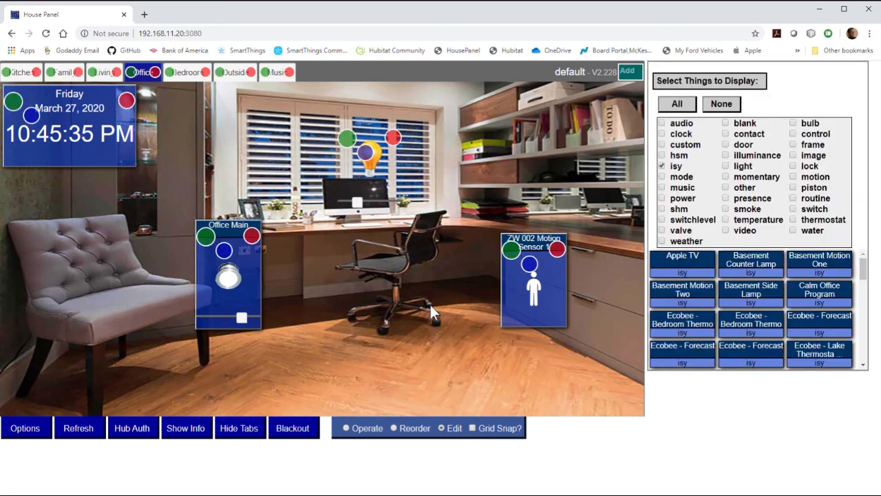
left_click_drag(370, 186, 226, 160)
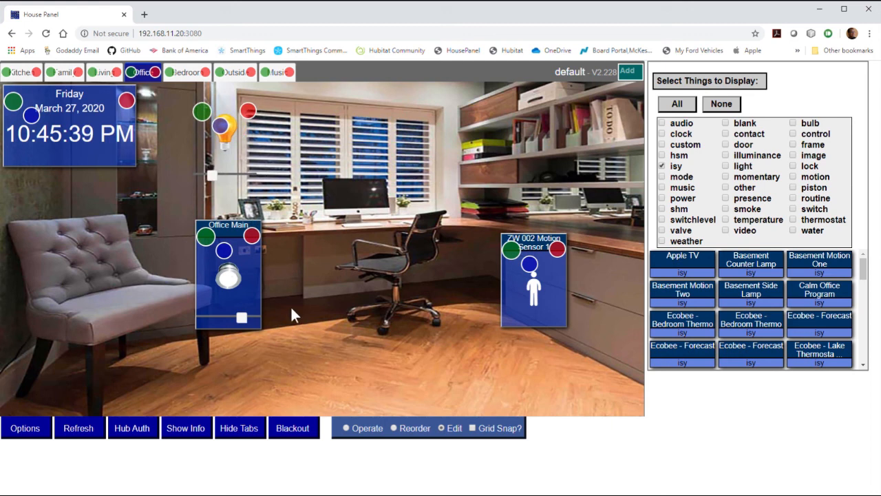
left_click(372, 432)
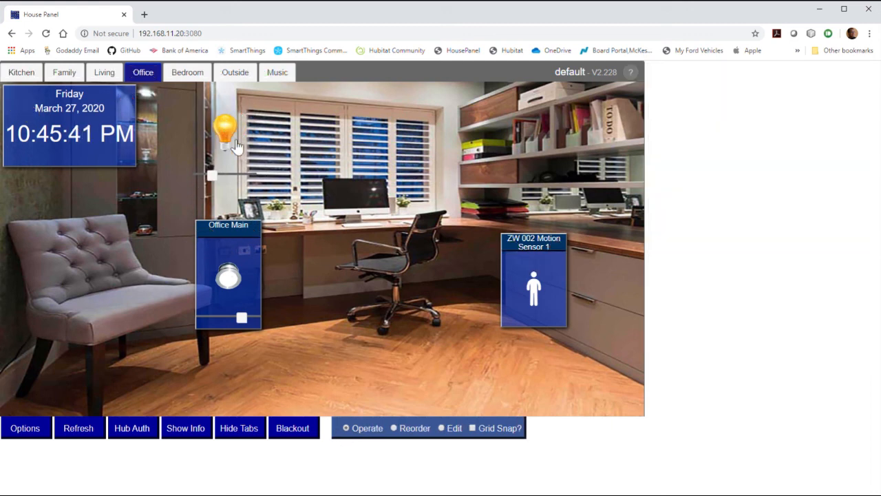